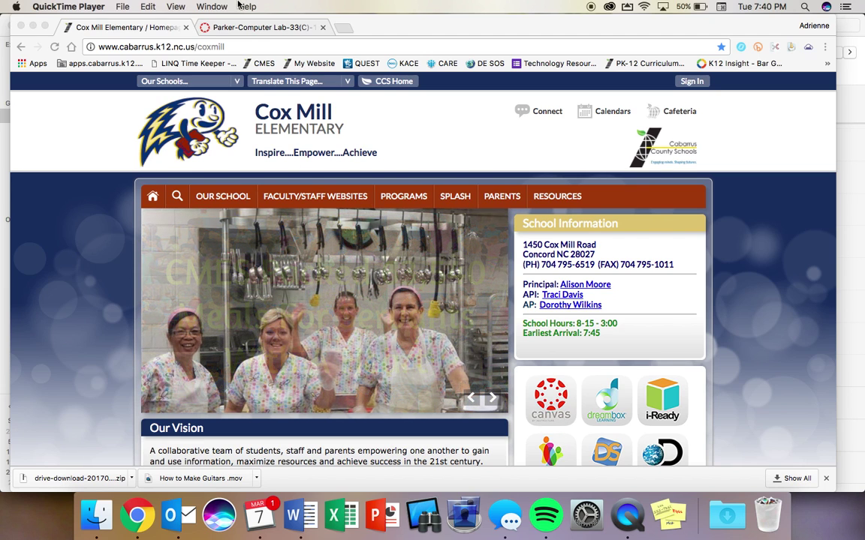
Go through Courses and Dashboard back to the Parker-Computer Lab-33(C)-16-17 course home page.
click(253, 30)
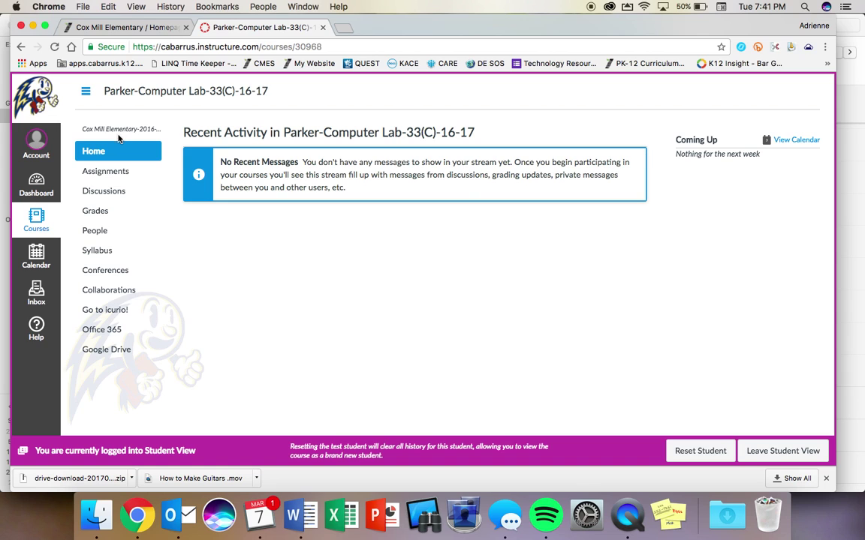
click(37, 217)
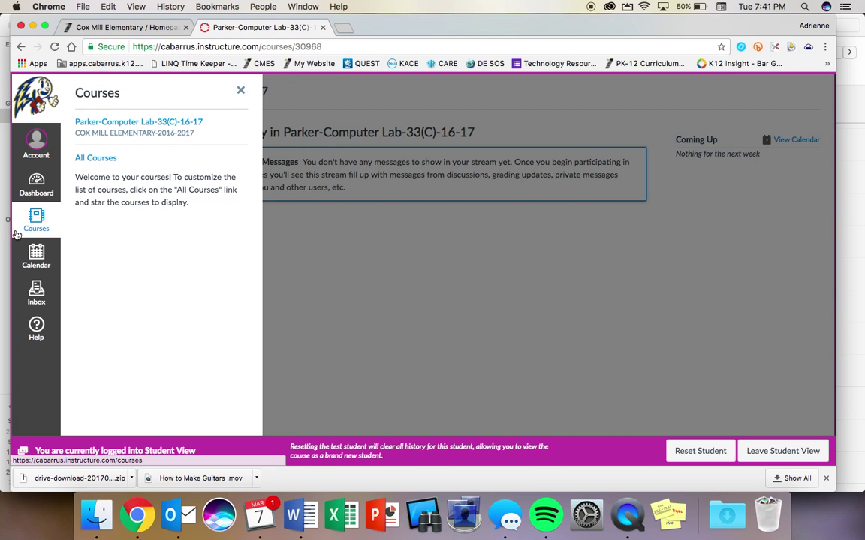
click(41, 186)
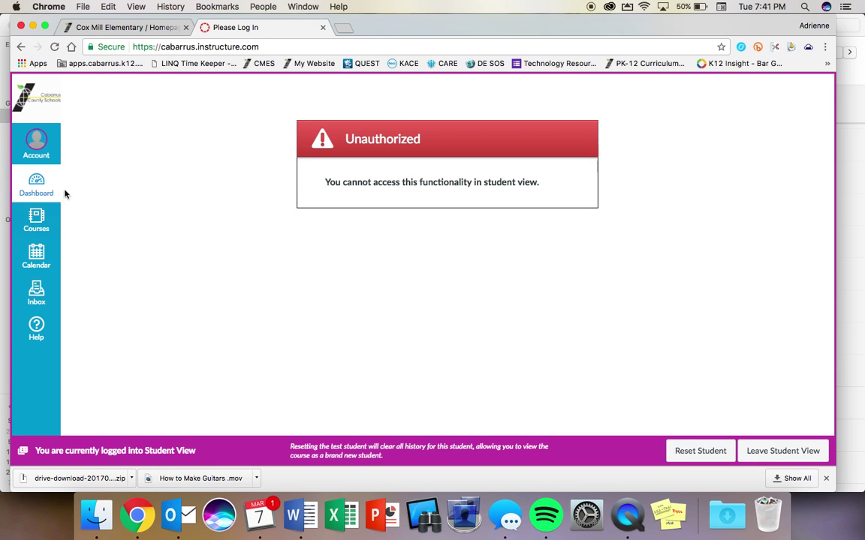
click(43, 218)
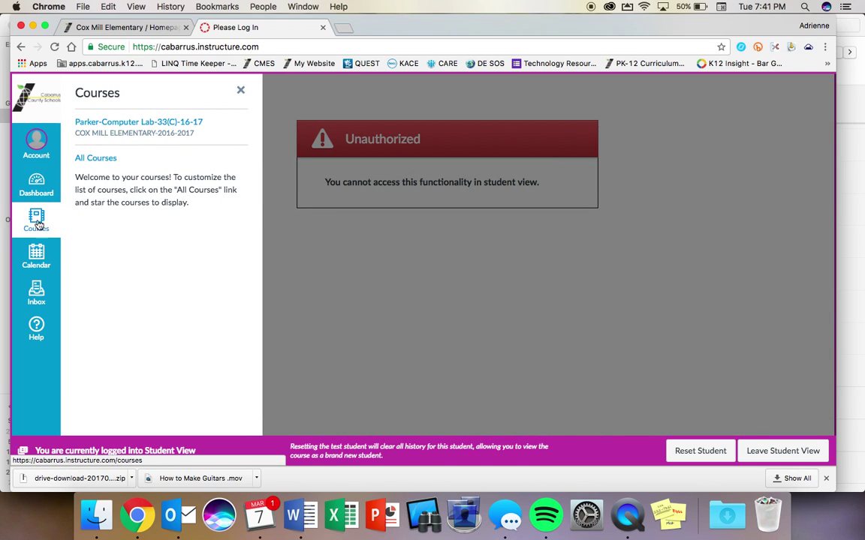
click(133, 122)
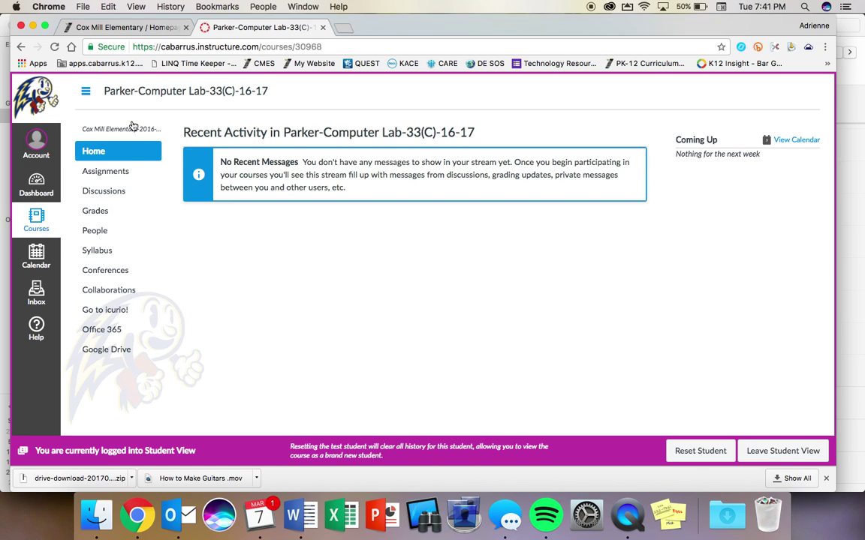
Open the course Assignments list and select the Dr. Seuss assignment.
click(109, 174)
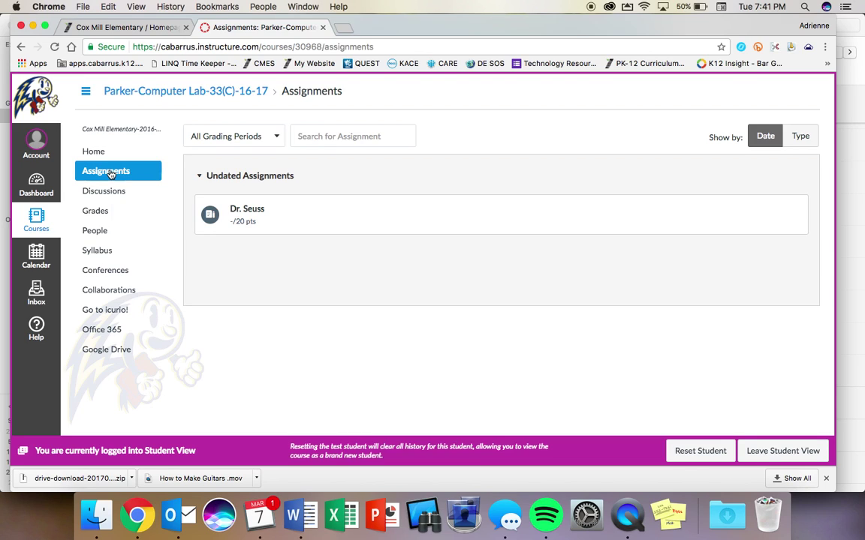
click(255, 212)
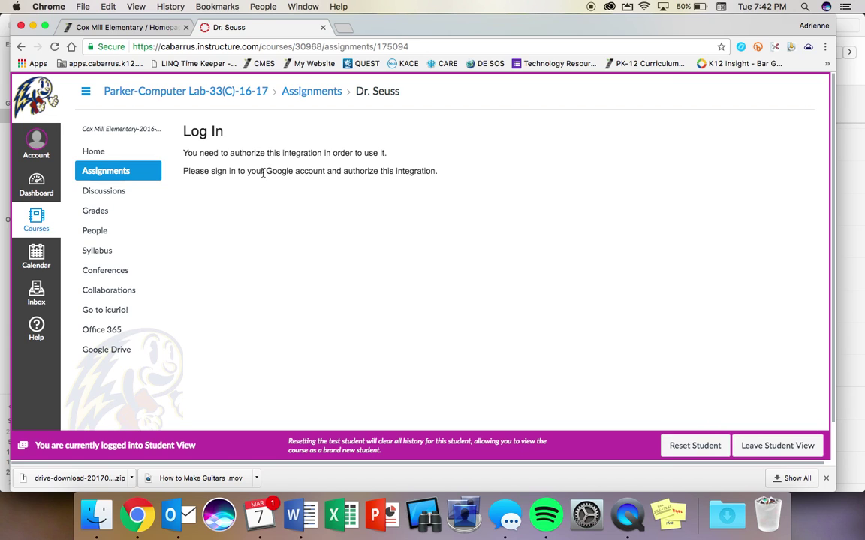
Point out the Google sign-in notice, then start authorizing the Google Drive integration.
drag(264, 171, 323, 171)
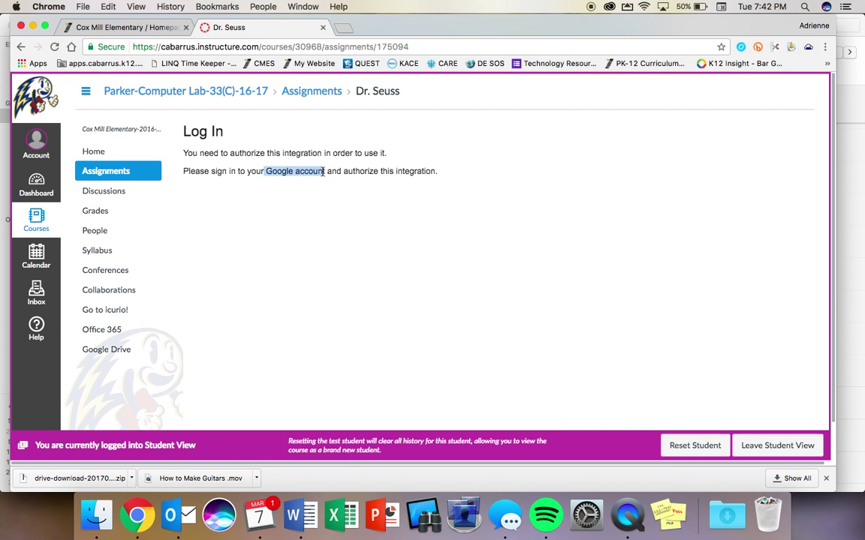
click(325, 229)
scroll(325, 232, down, 1)
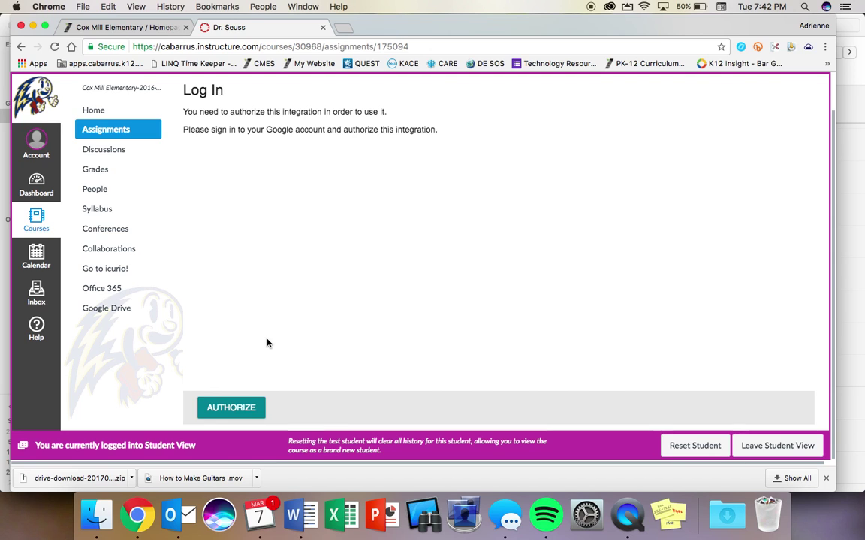
click(240, 409)
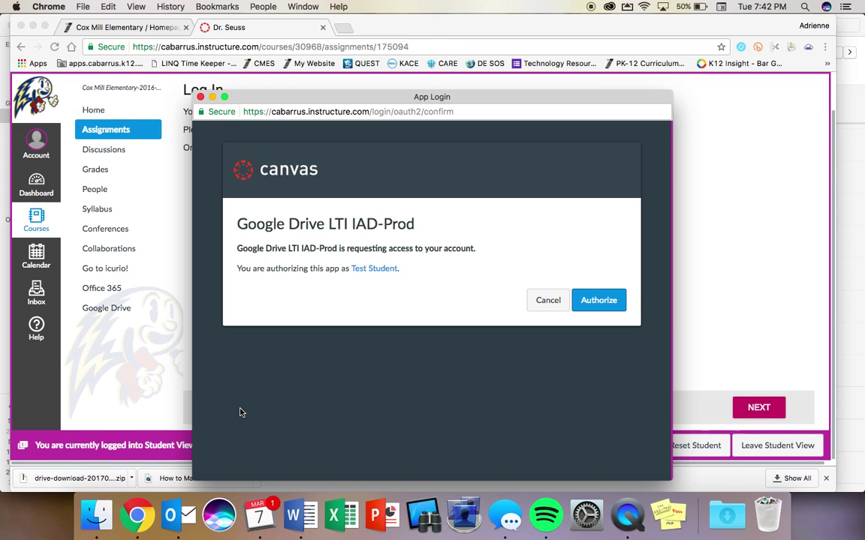
Approve Google Drive LTI IAD-Prod's access request in the App Login window.
click(601, 301)
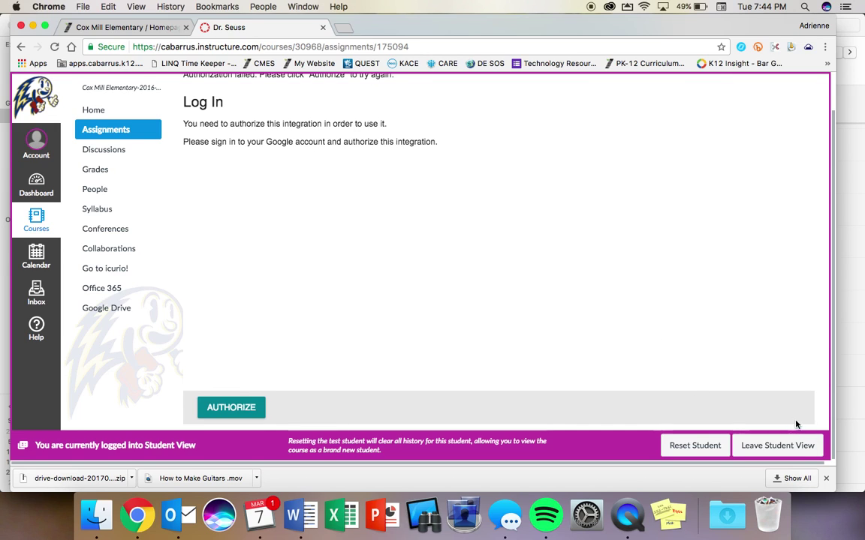
Leave Student View, browse HyperDoc slides 2–6, and select slide 5's question table.
click(779, 446)
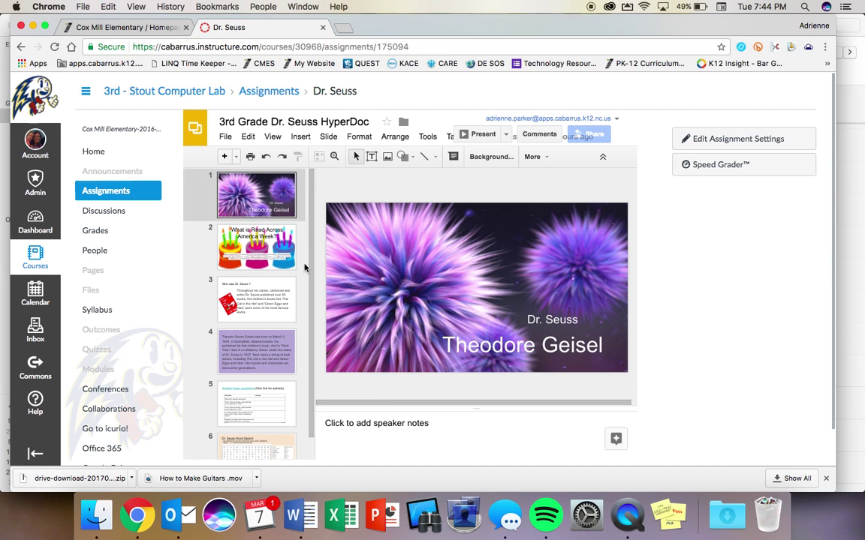
click(275, 256)
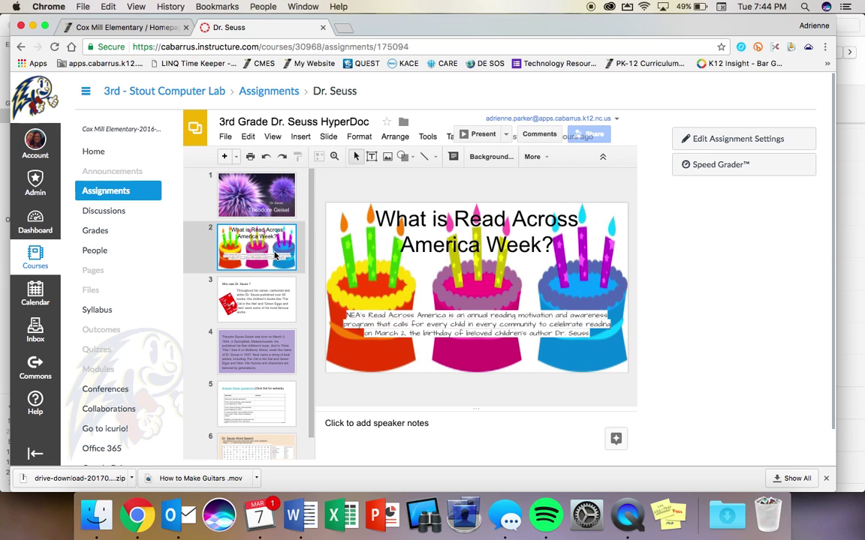
click(275, 307)
scroll(278, 305, down, 3)
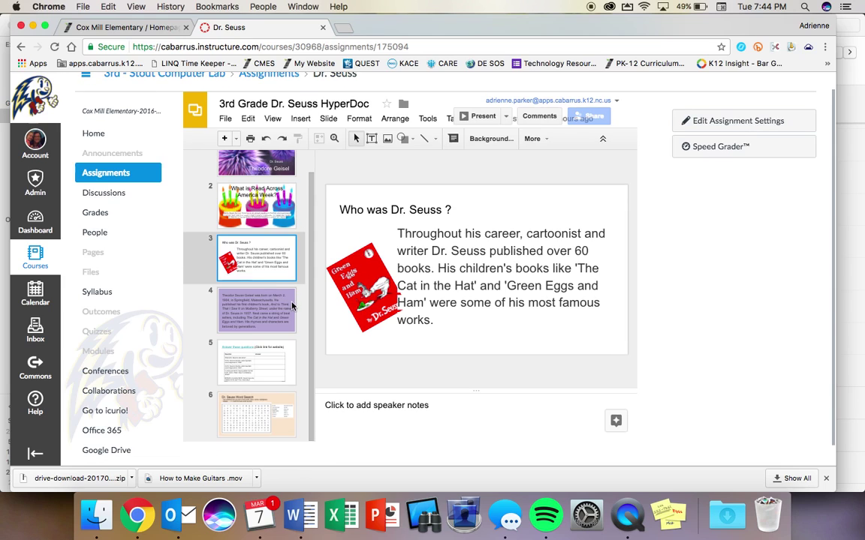
click(290, 307)
click(271, 373)
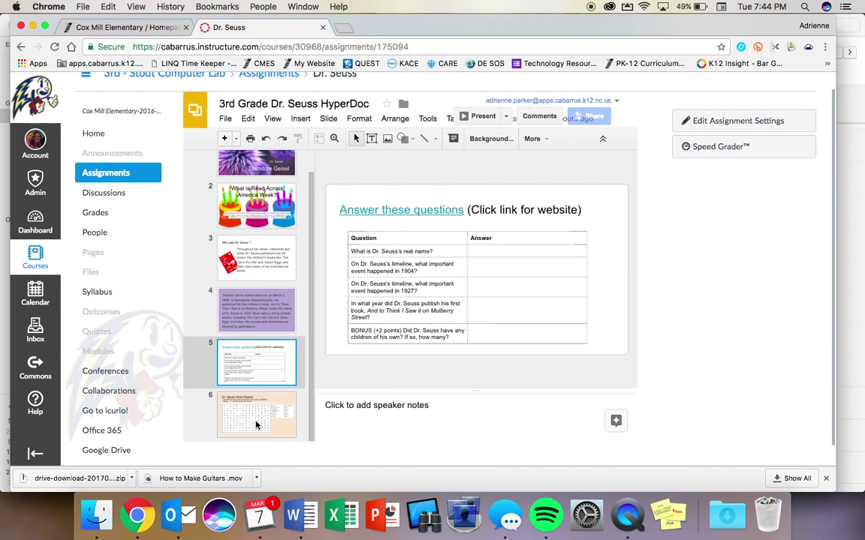
click(256, 425)
click(247, 377)
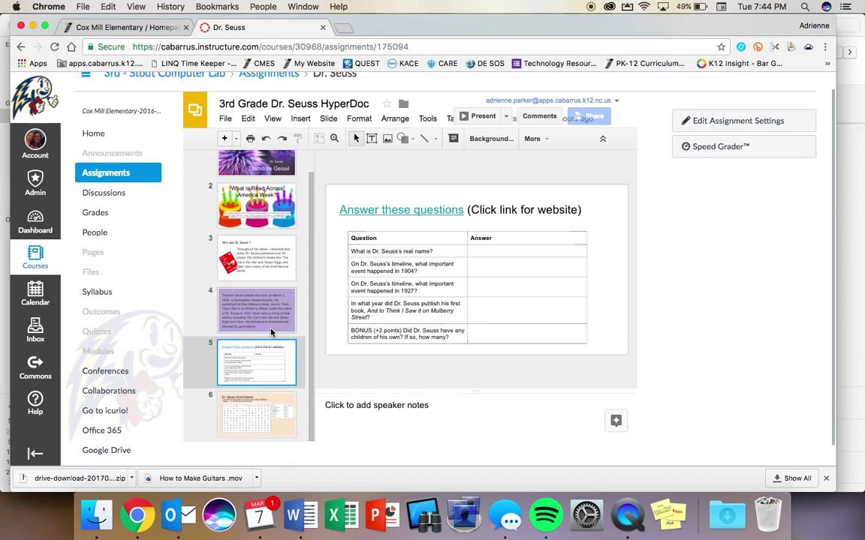
click(480, 253)
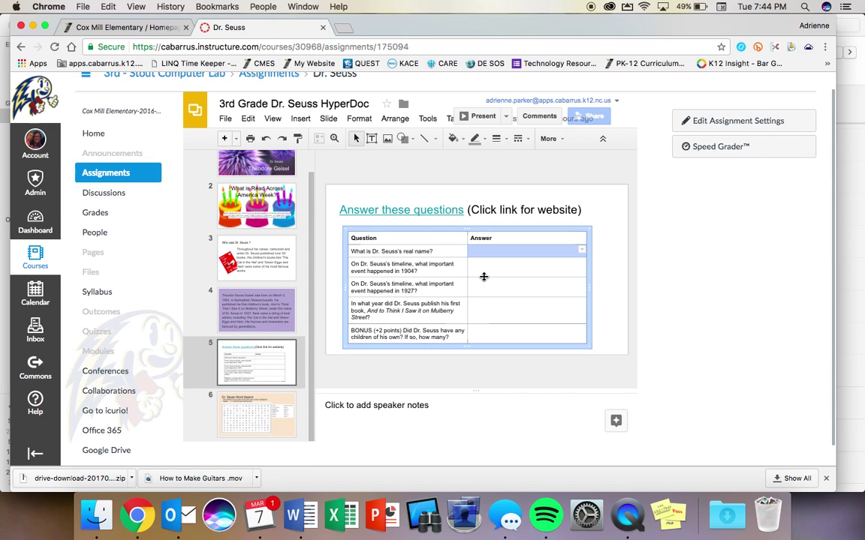
Follow the seussville.com link behind slide 5's 'Answer these questions' title.
click(484, 330)
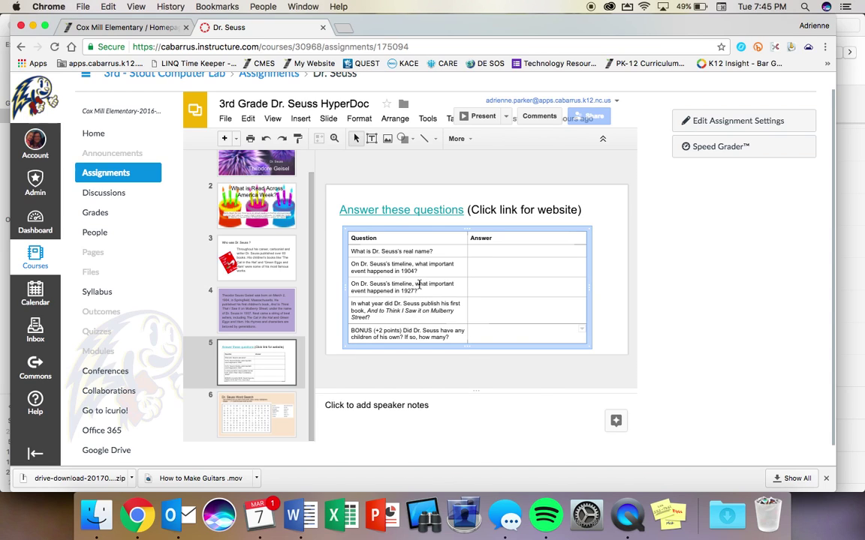
click(402, 211)
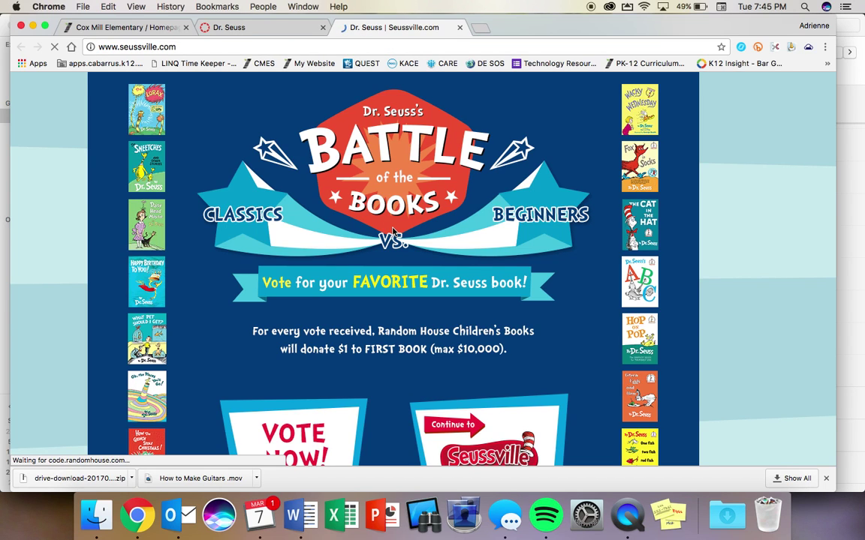
Enter the Seussville site and go to its About the Author section.
scroll(392, 231, down, 2)
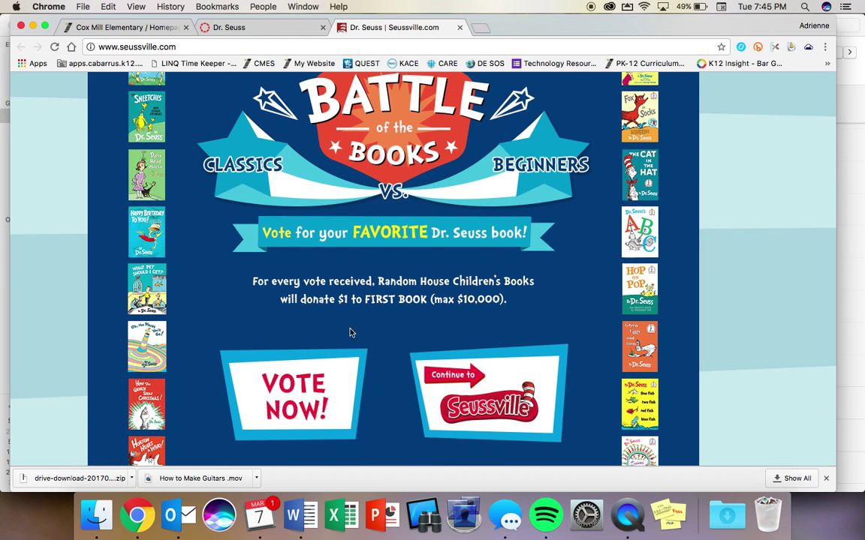
click(470, 409)
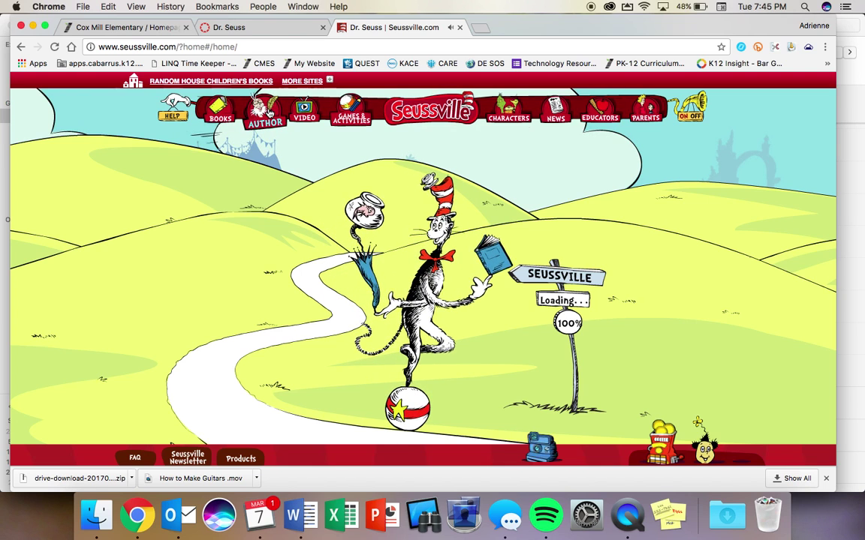
click(265, 112)
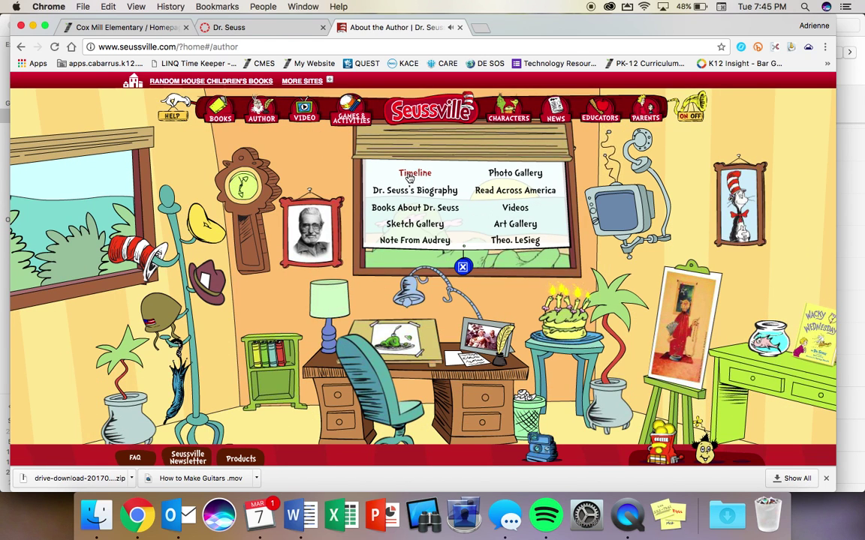
View Dr. Seuss's timeline with sound muted, move forward and back, then close it.
click(409, 175)
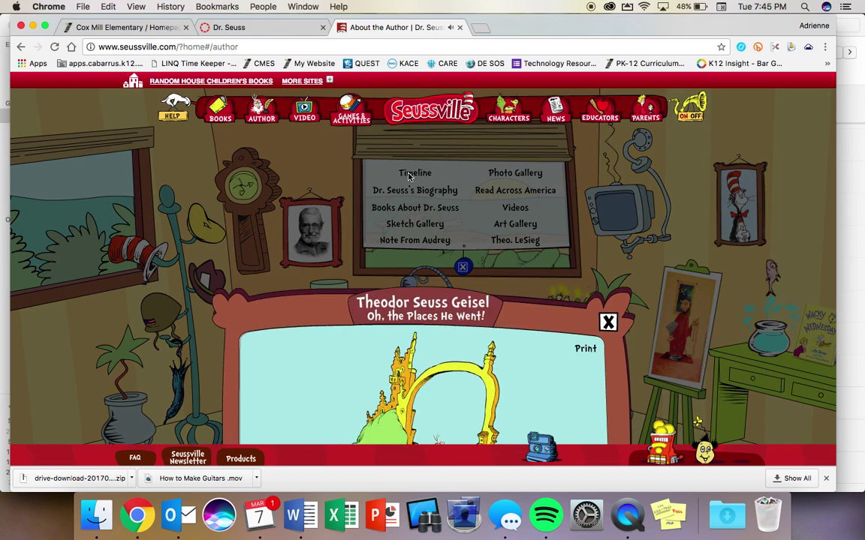
key(XF86AudioMute)
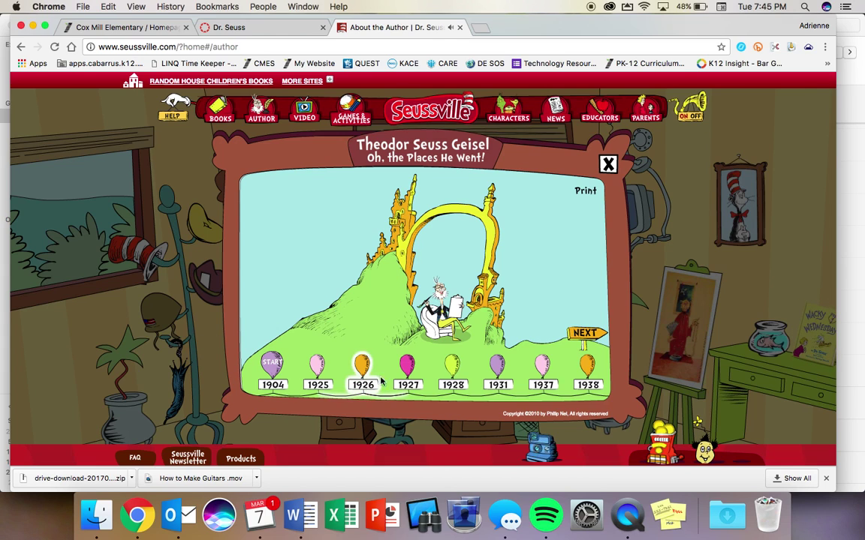
click(589, 335)
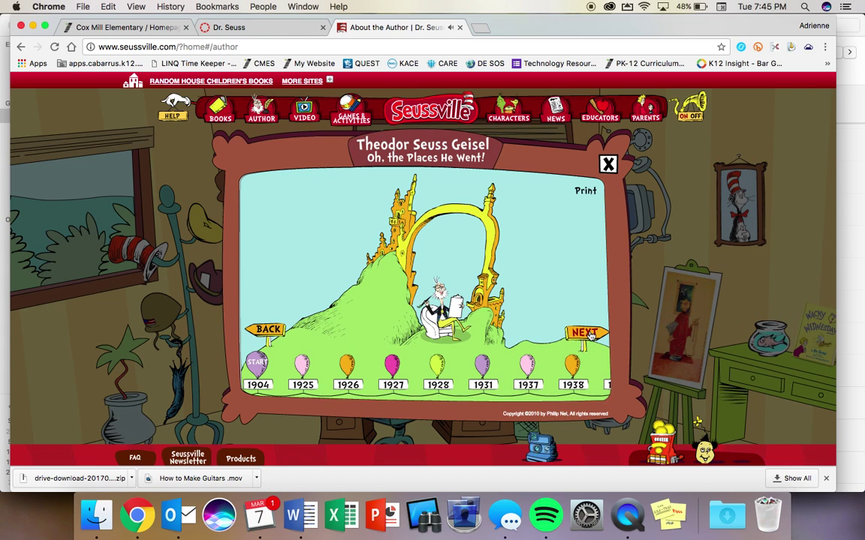
click(264, 332)
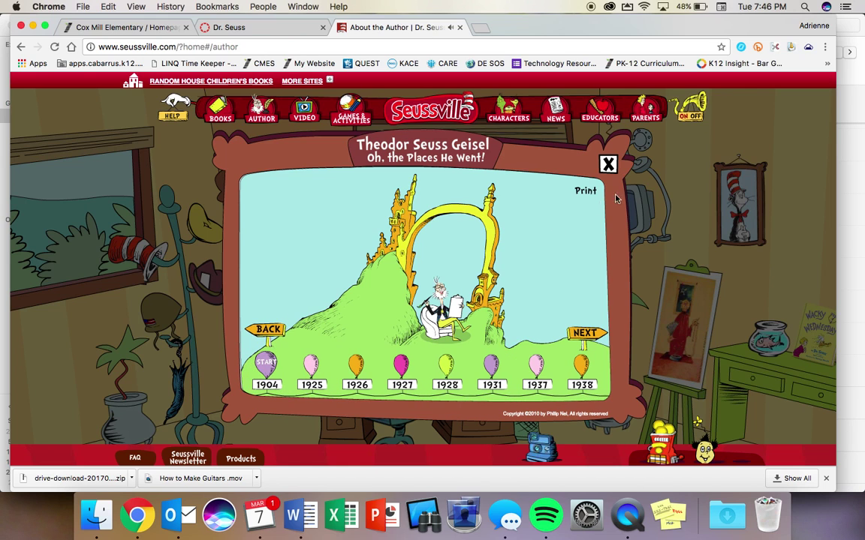
click(608, 166)
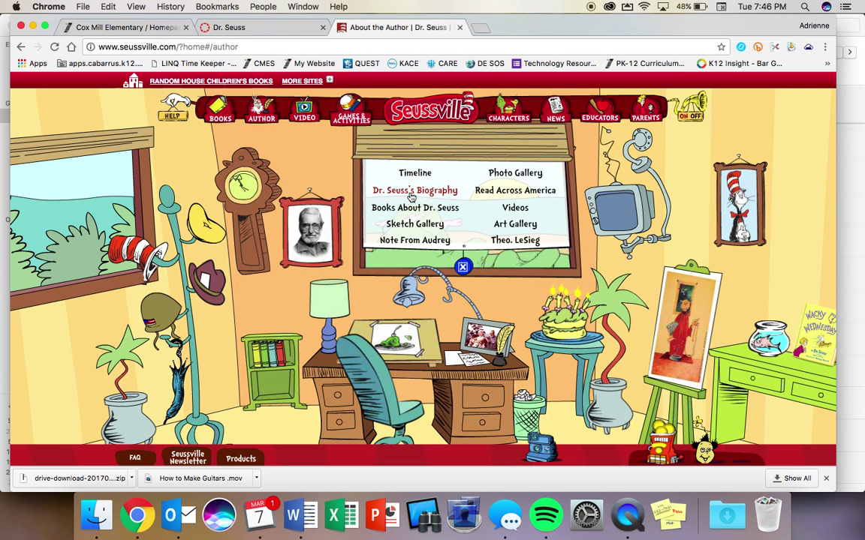
Return to the Dr. Seuss HyperDoc and select the word search slide.
click(229, 28)
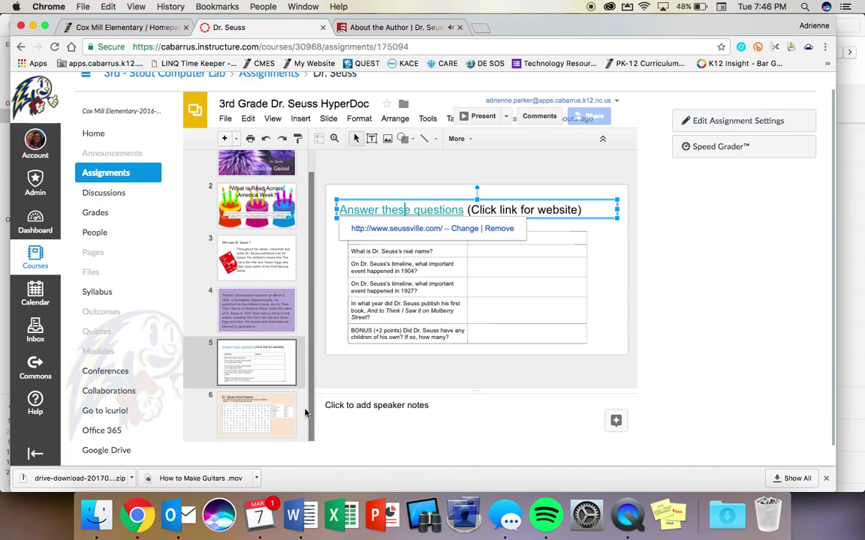
key(Down)
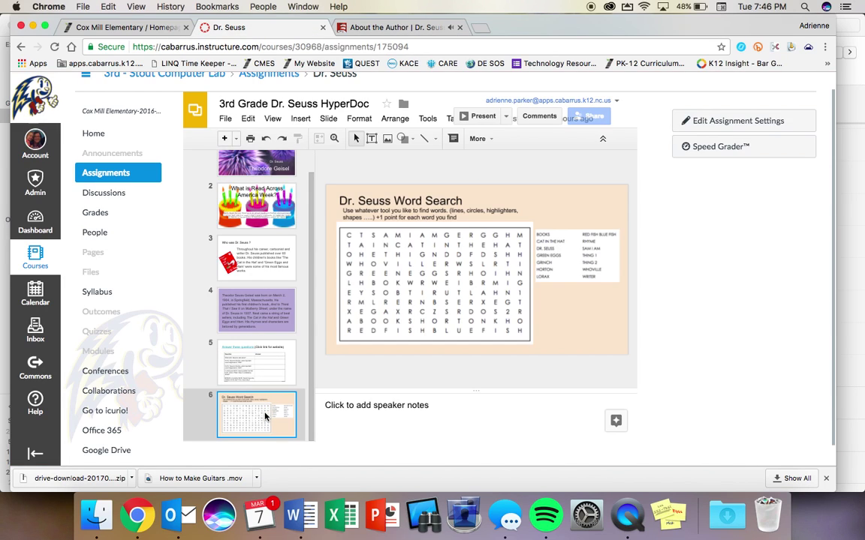
click(447, 278)
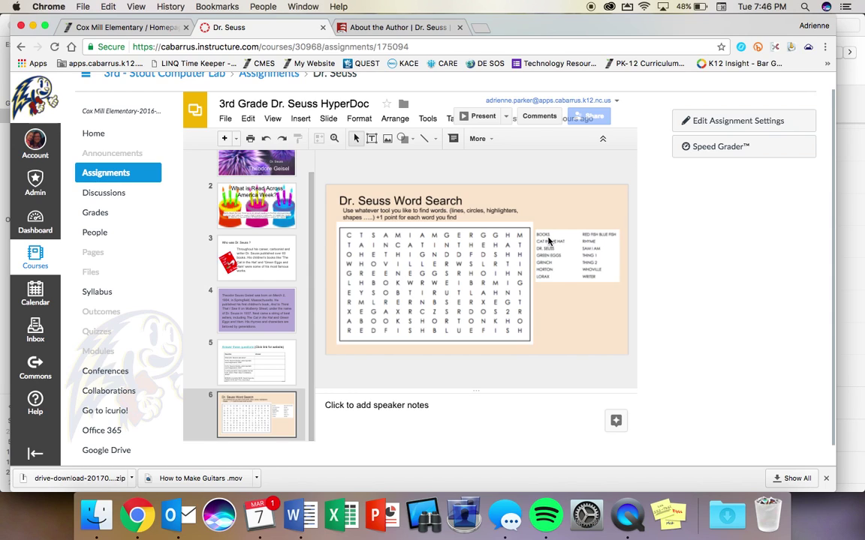
Draw a rectangle around GREENEGGS and set its fill to Transparent.
click(402, 141)
mouse_move(411, 163)
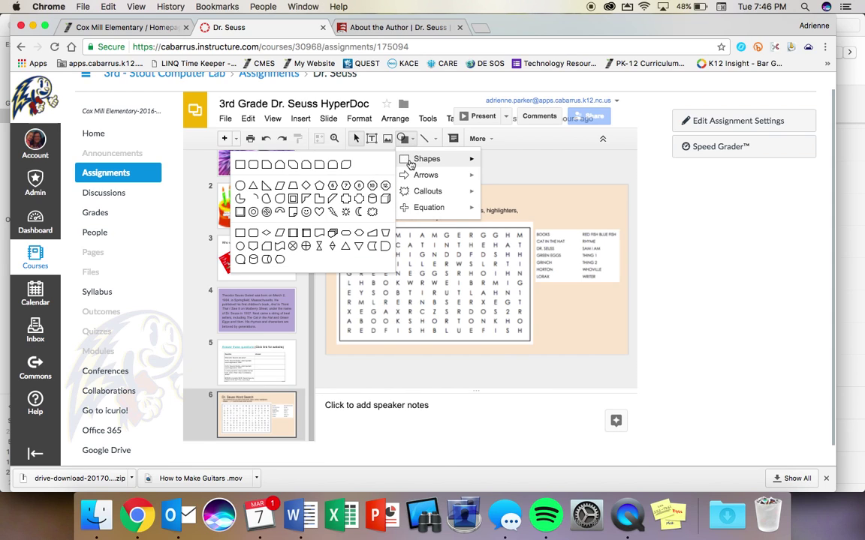
click(240, 165)
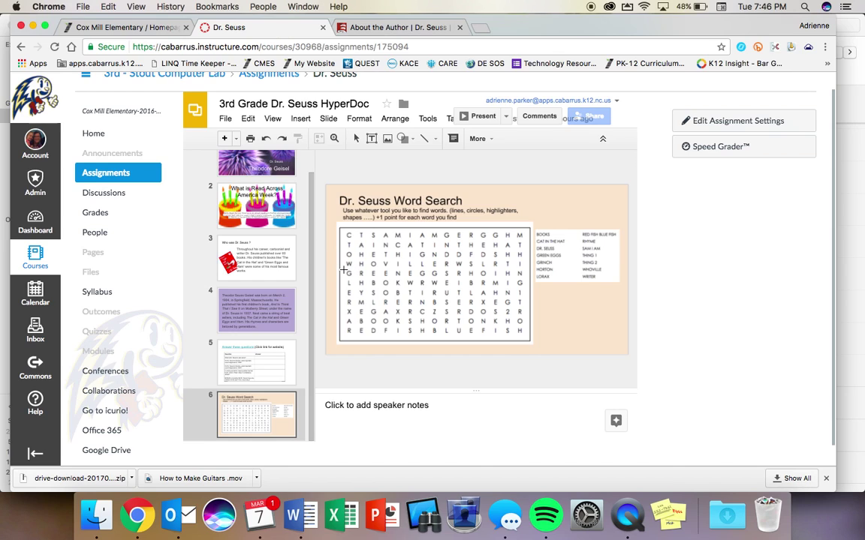
drag(344, 268, 442, 275)
drag(443, 276, 454, 280)
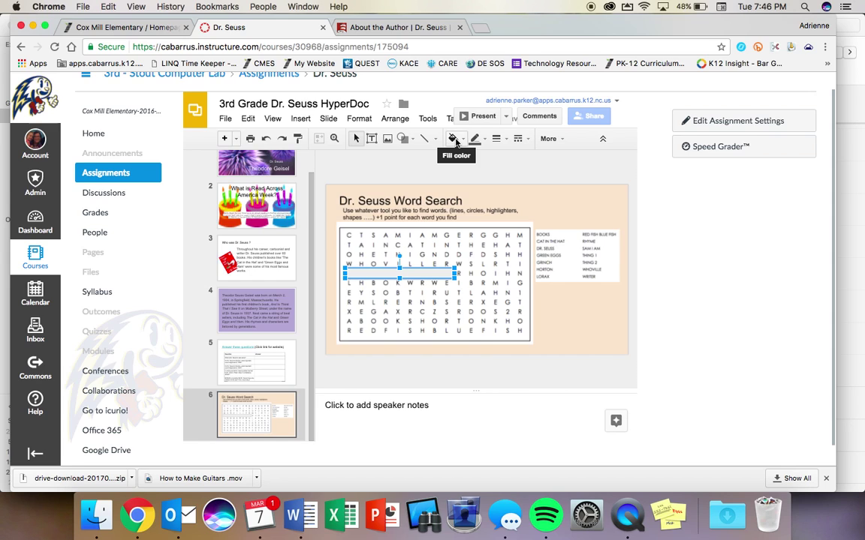
click(454, 140)
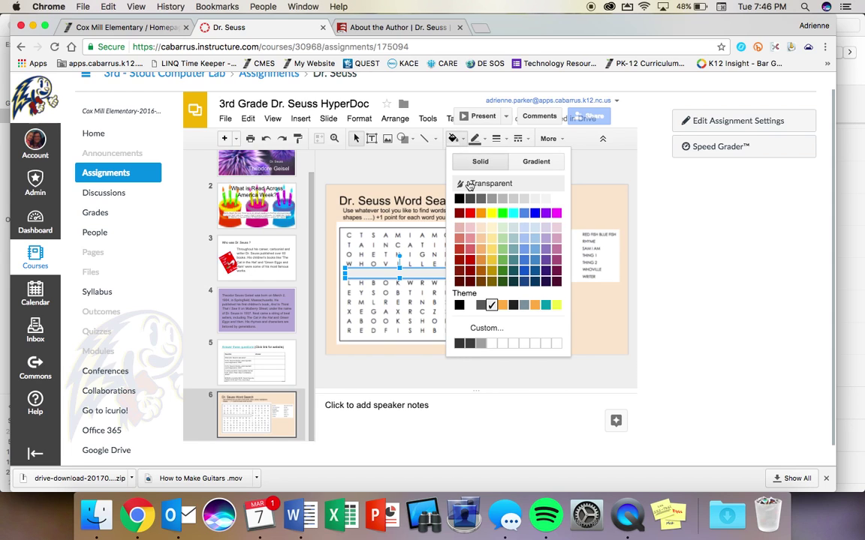
click(470, 185)
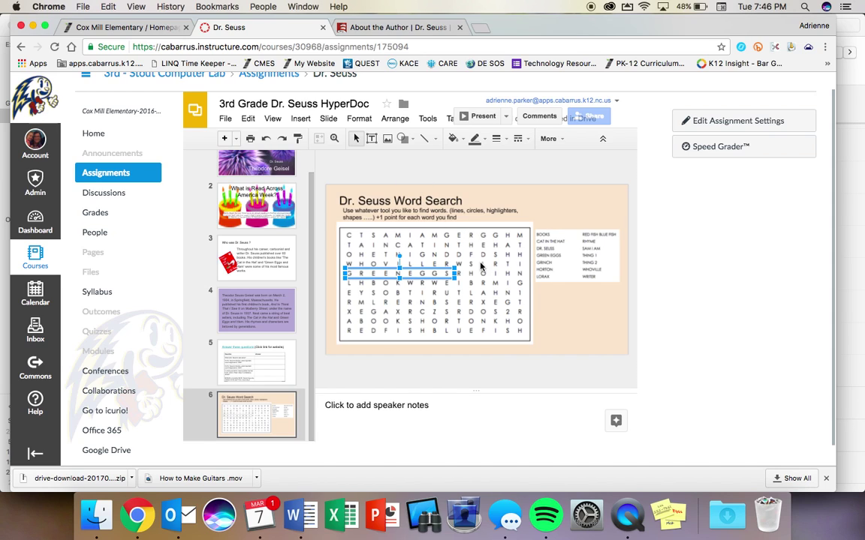
click(405, 140)
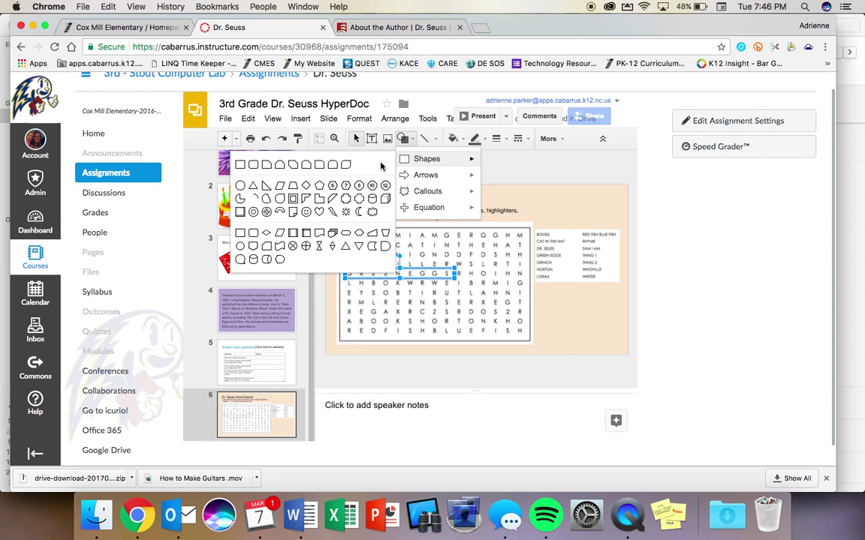
Draw a second rectangle over a lower row and rotate it to about 310°.
click(239, 166)
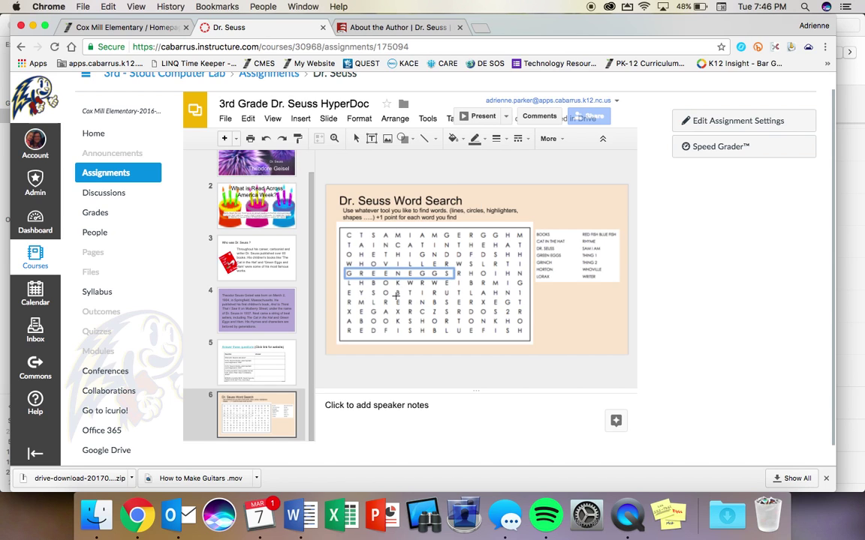
drag(396, 297, 509, 308)
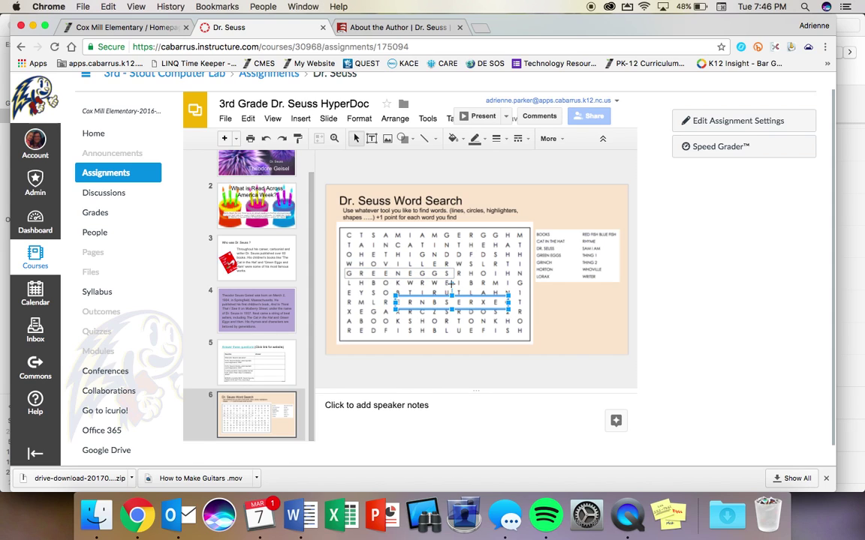
drag(453, 283, 449, 303)
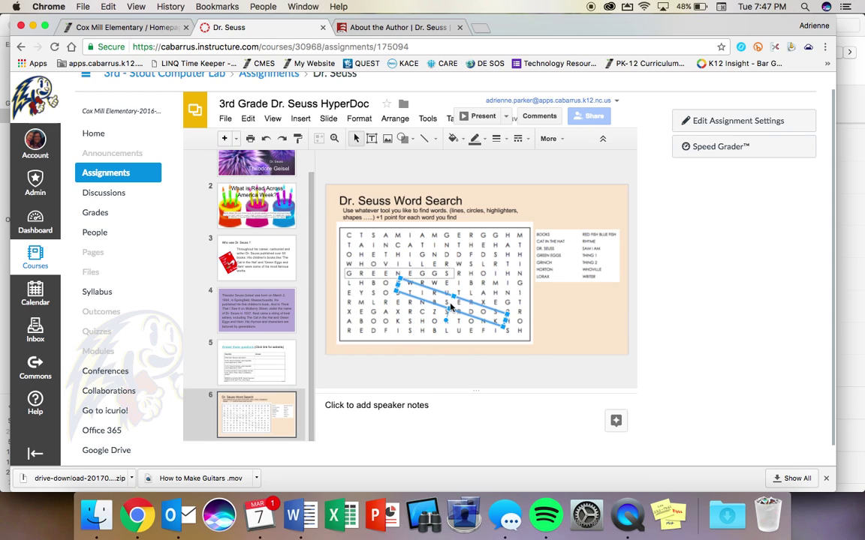
Delete the tilted rectangle and draw a diagonal line across a word in the grid.
key(BackSpace)
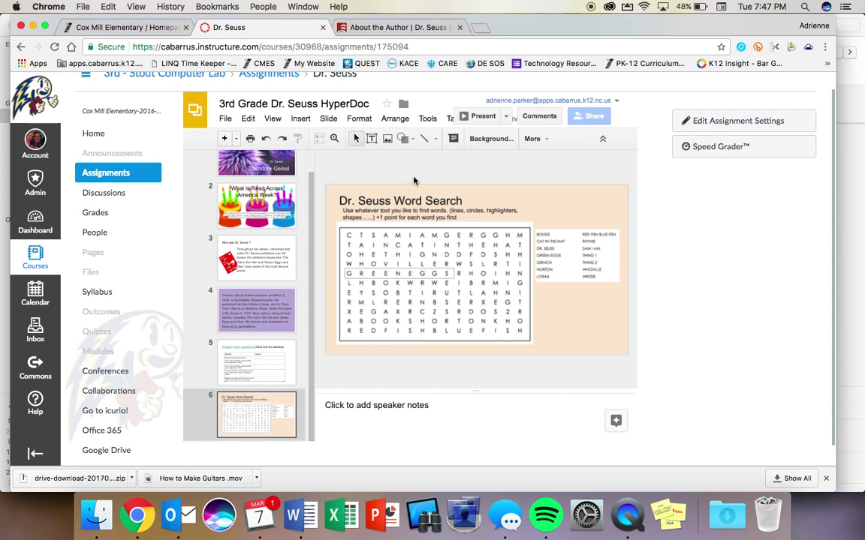
click(434, 139)
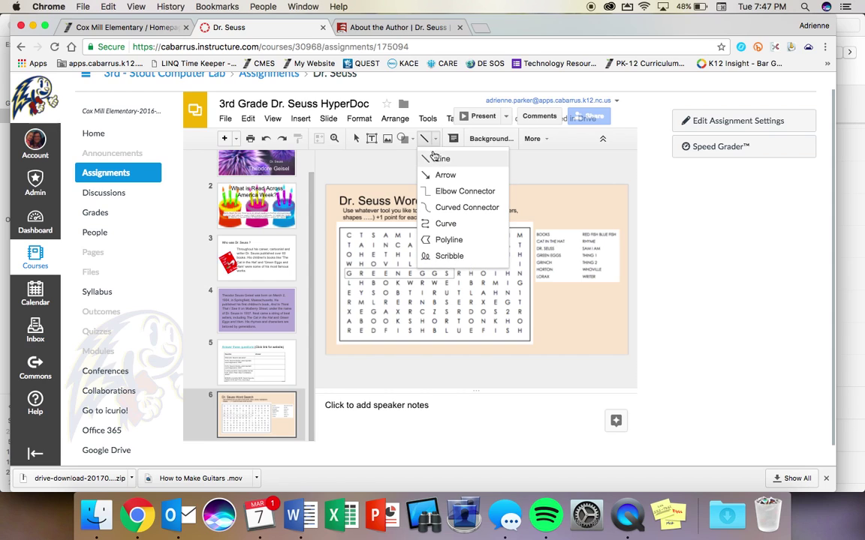
click(434, 158)
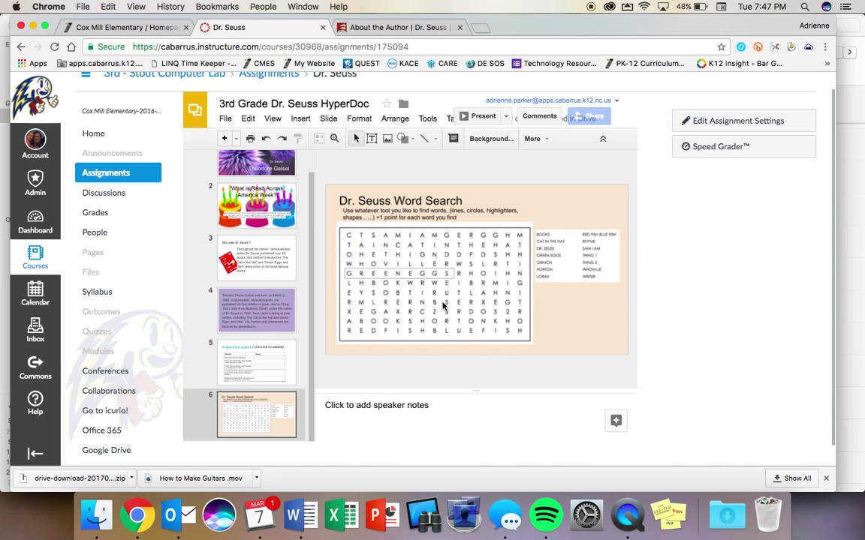
click(434, 140)
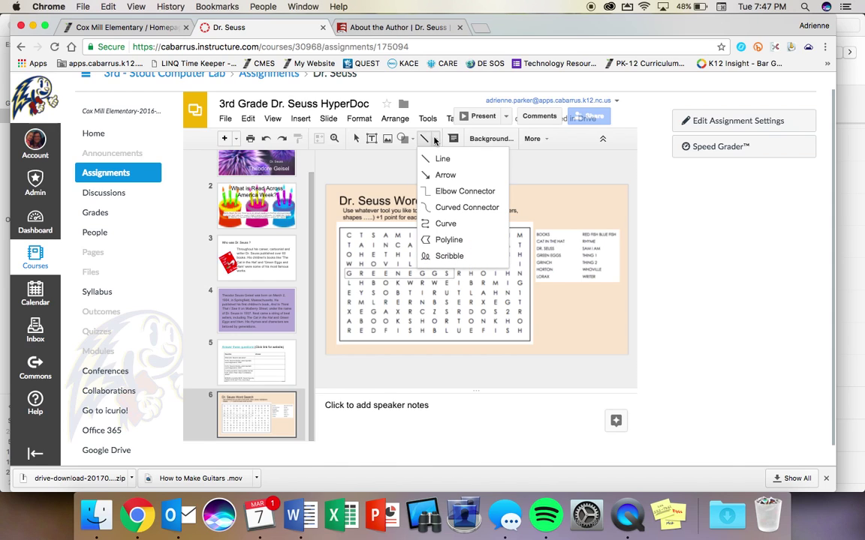
click(442, 158)
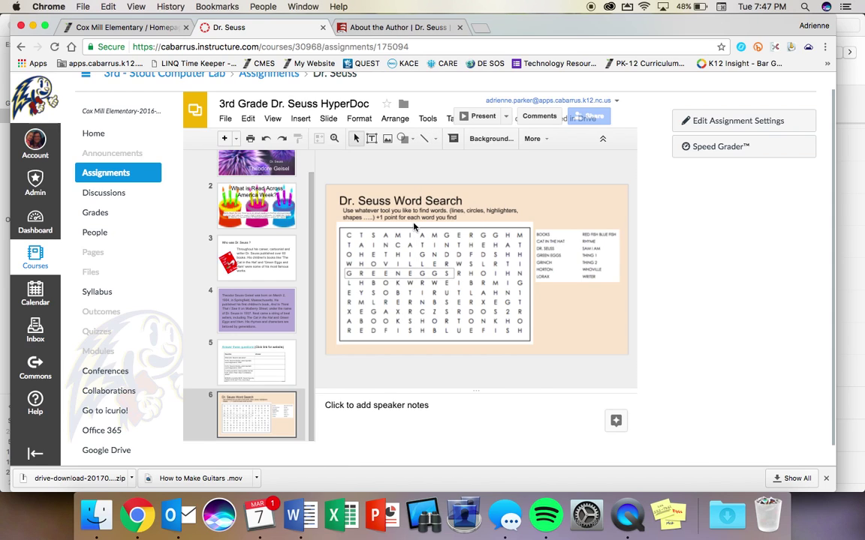
click(424, 138)
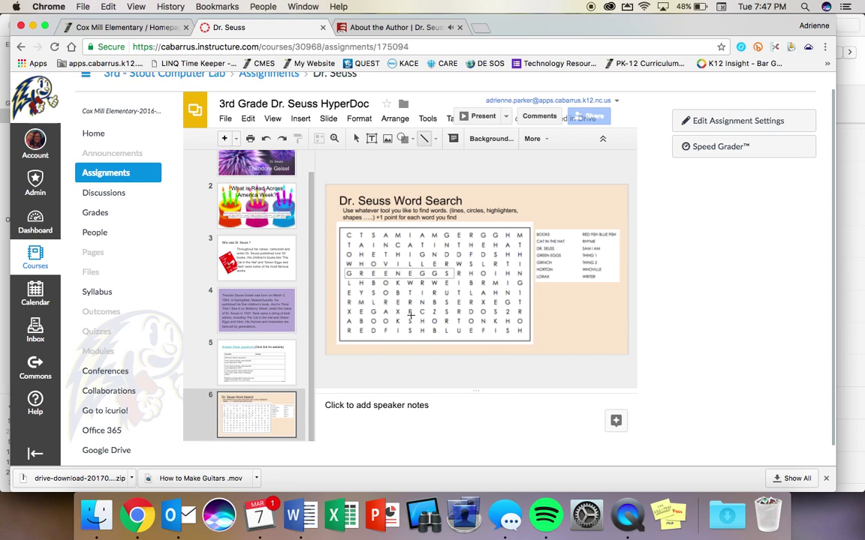
drag(411, 312, 474, 263)
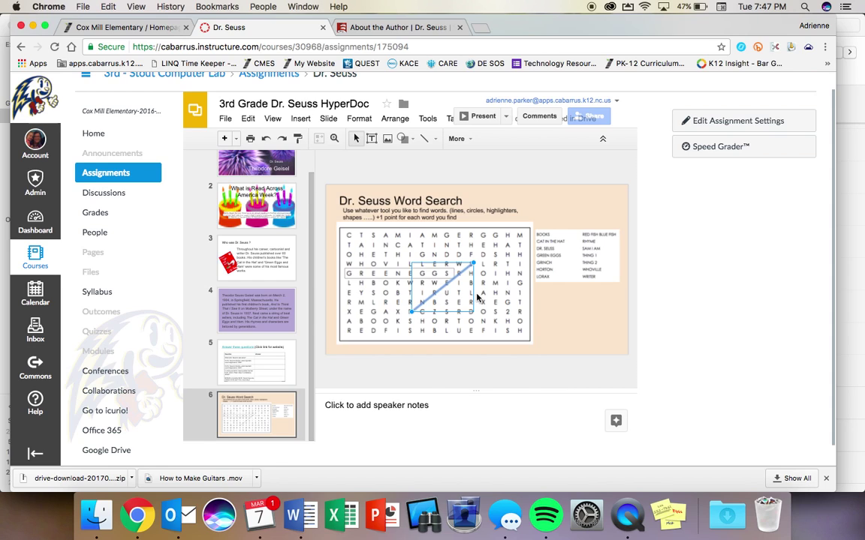
click(455, 347)
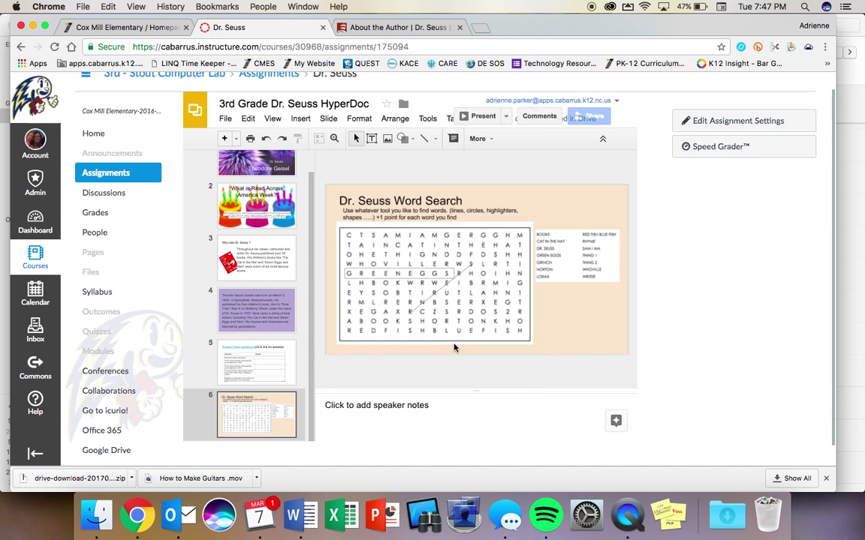